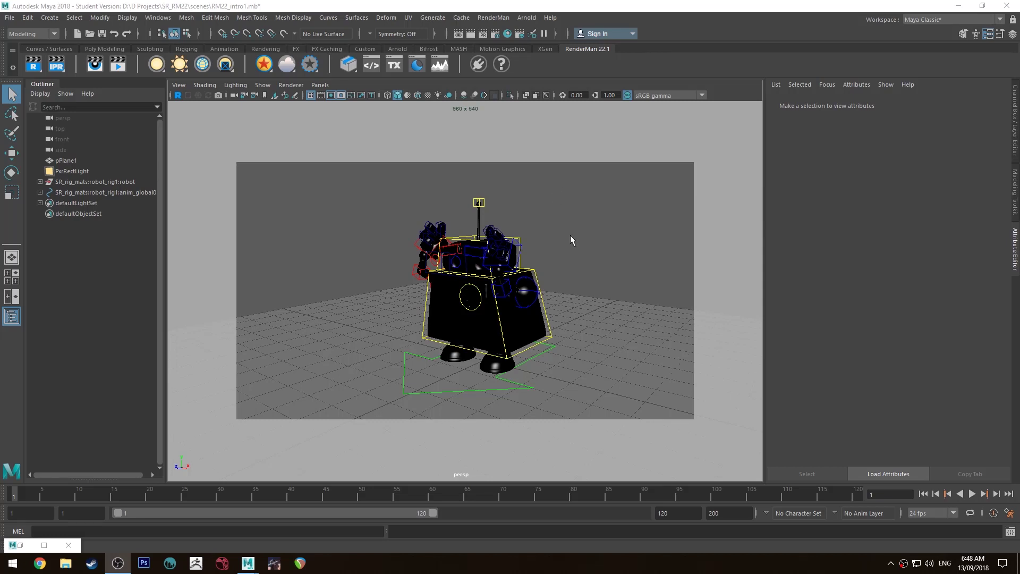
# Pan and orbit the perspective view to see the robot rig from a new angle
pyautogui.keyDown('alt'); pyautogui.moveTo(566, 255); pyautogui.dragTo(566, 220, button='middle'); pyautogui.keyUp('alt')
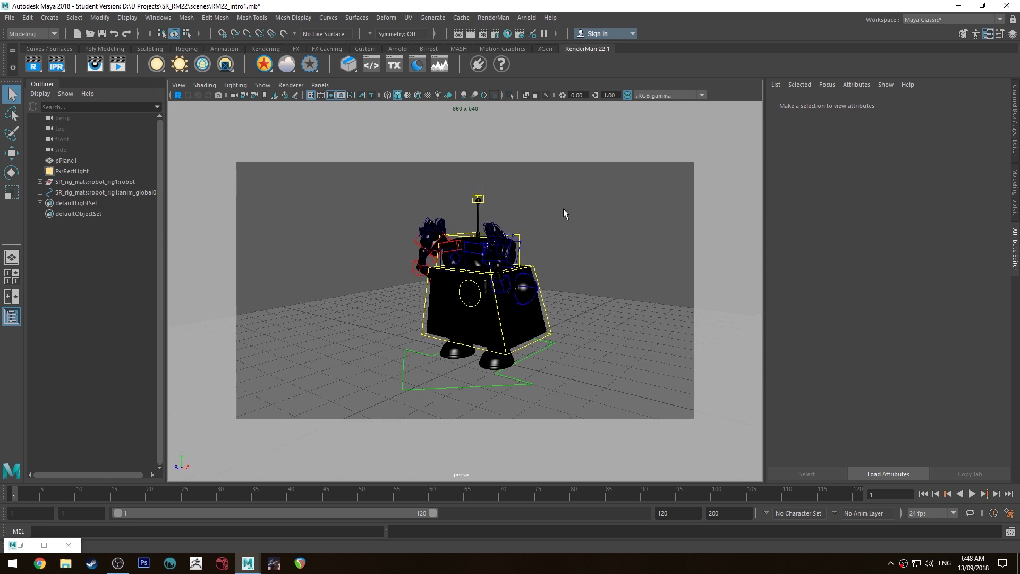
pyautogui.keyDown('alt'); pyautogui.moveTo(565, 214); pyautogui.dragTo(555, 195); pyautogui.keyUp('alt')
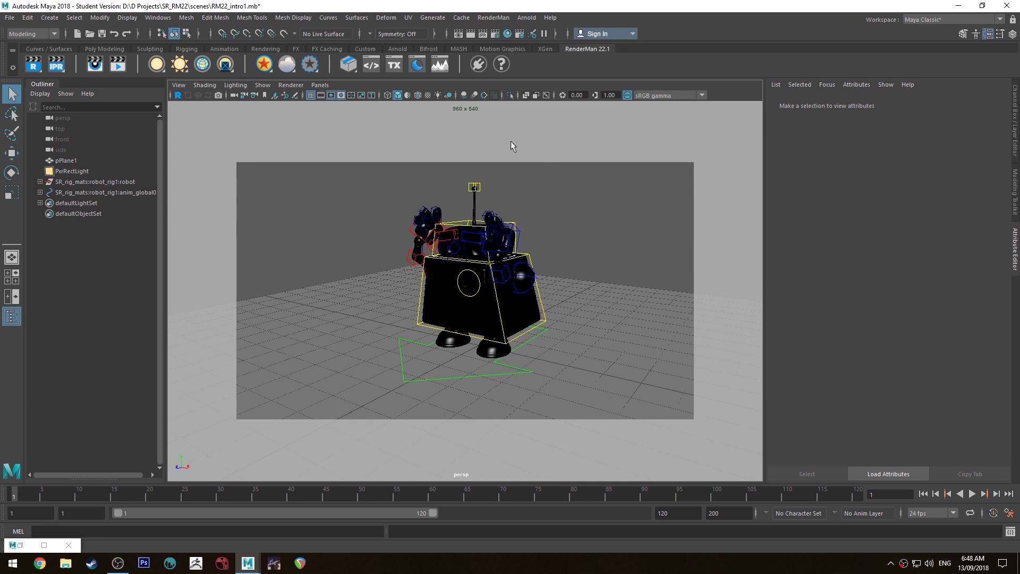
# In RenderMan AOVs, confirm the beauty display's Denoise mode is Single Frame
pyautogui.click(495, 35)
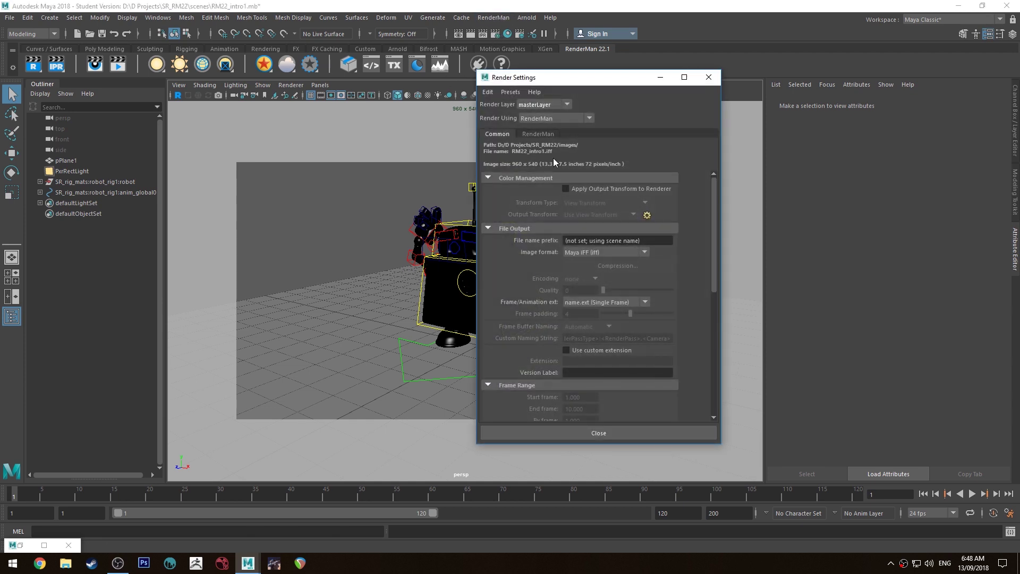
pyautogui.click(541, 134)
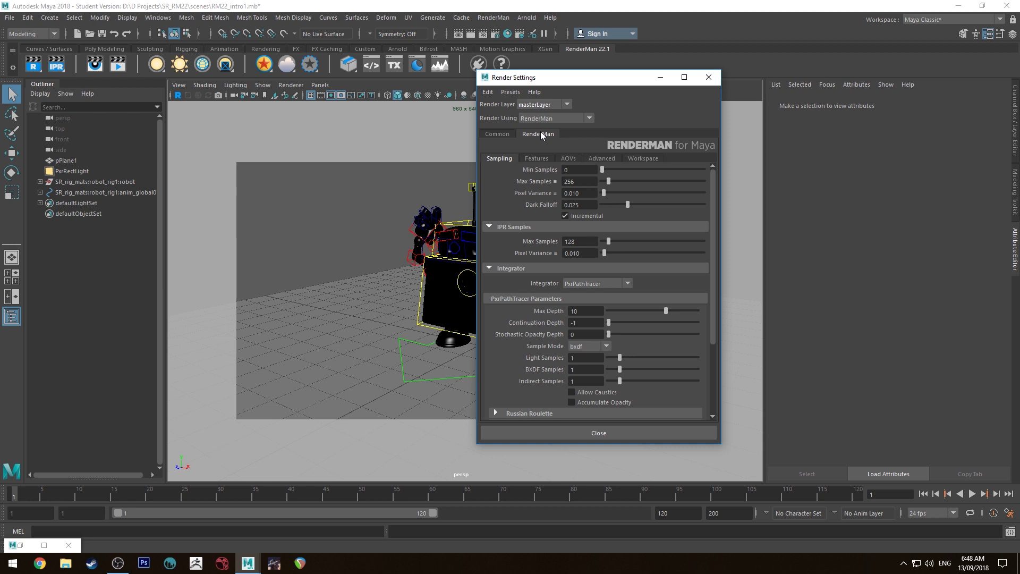
pyautogui.click(568, 159)
pyautogui.click(634, 197)
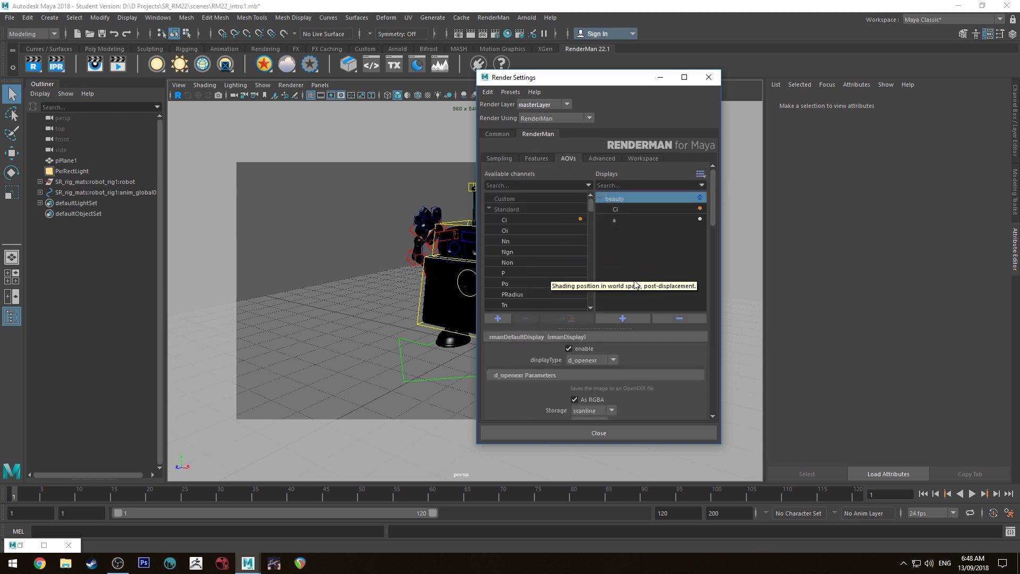
pyautogui.scroll(-5, 681, 362)
pyautogui.scroll(2, 664, 351)
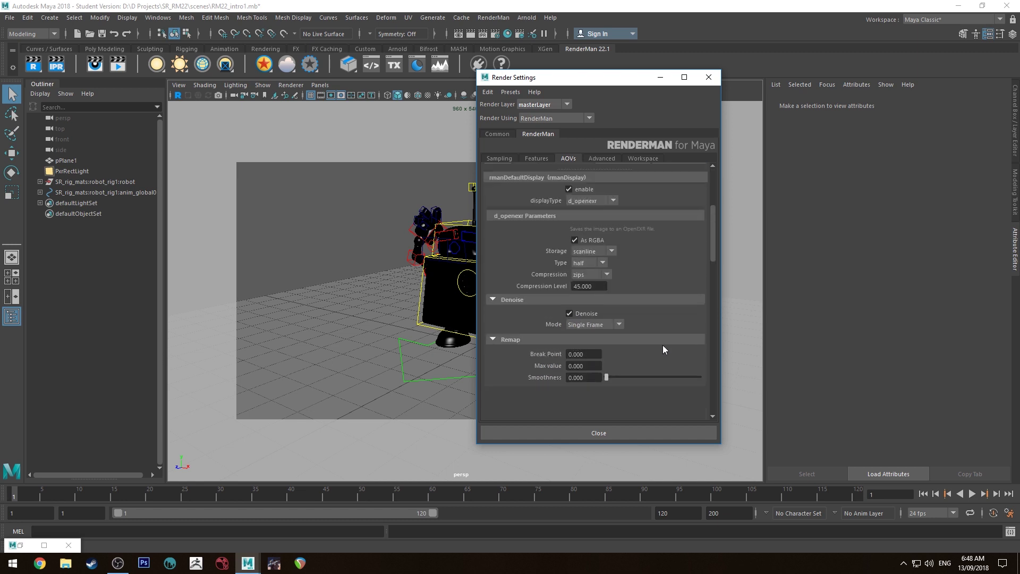
pyautogui.click(592, 323)
pyautogui.click(606, 335)
# Close Render Settings and stop the progressive robot render in the it viewer
pyautogui.click(639, 430)
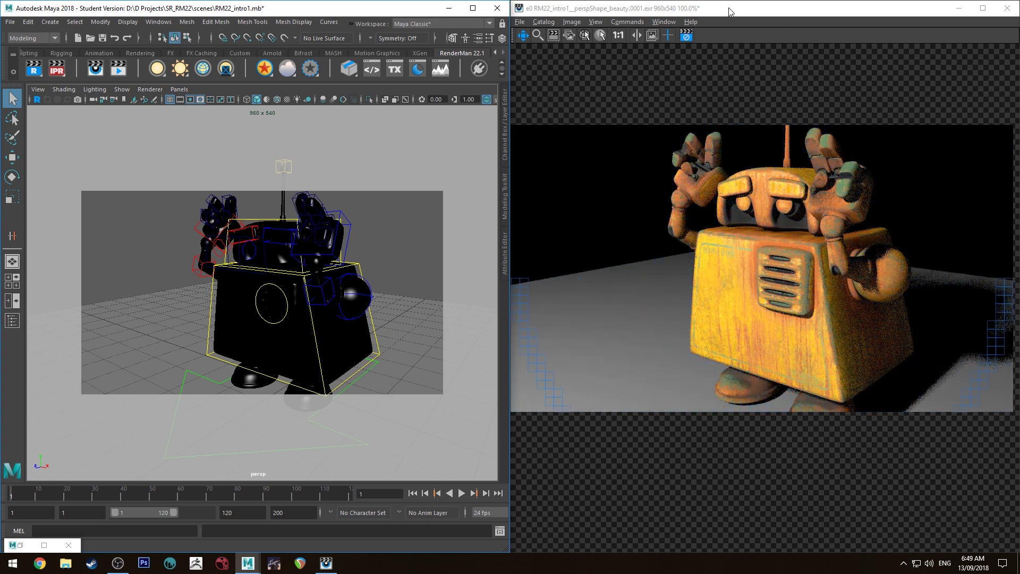
pyautogui.click(687, 35)
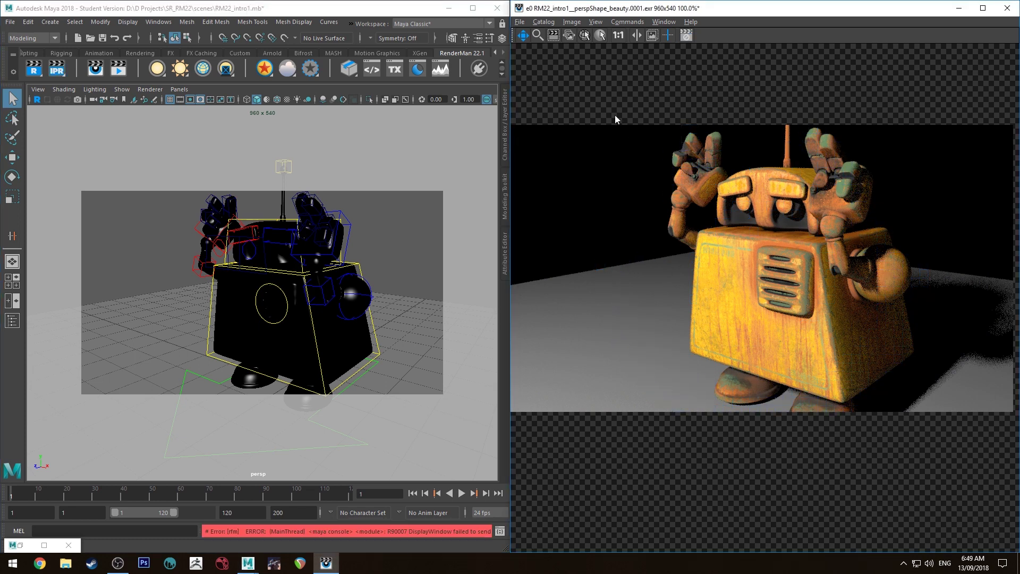
# Apply View > Denoise image to the robot render in the it viewer
pyautogui.click(597, 22)
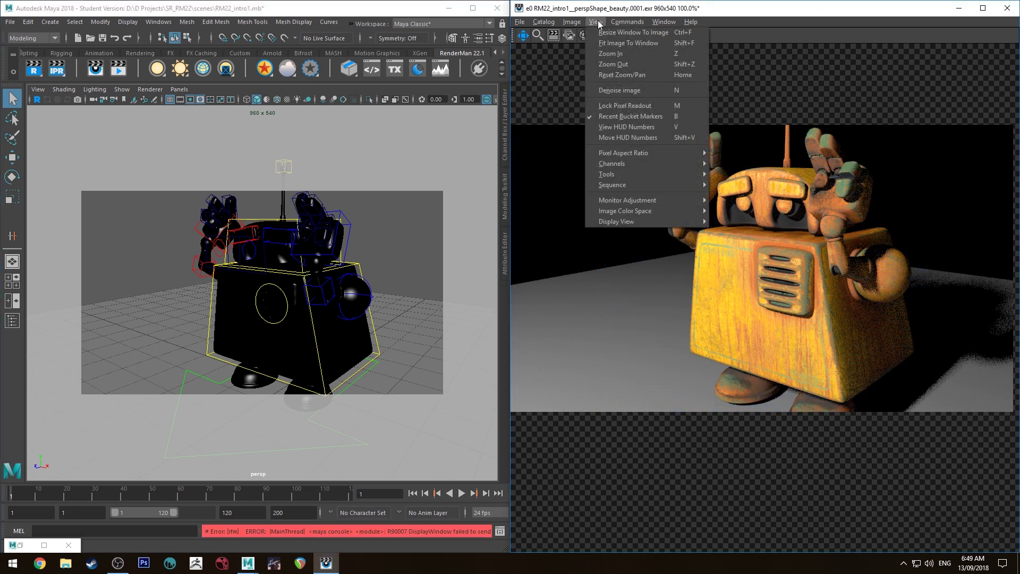
pyautogui.click(601, 20)
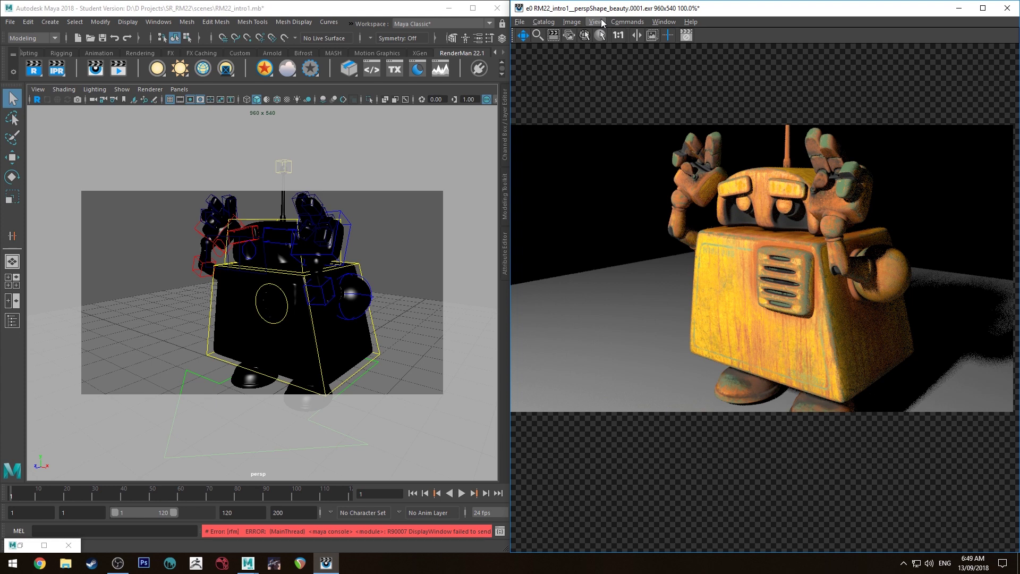
pyautogui.click(601, 19)
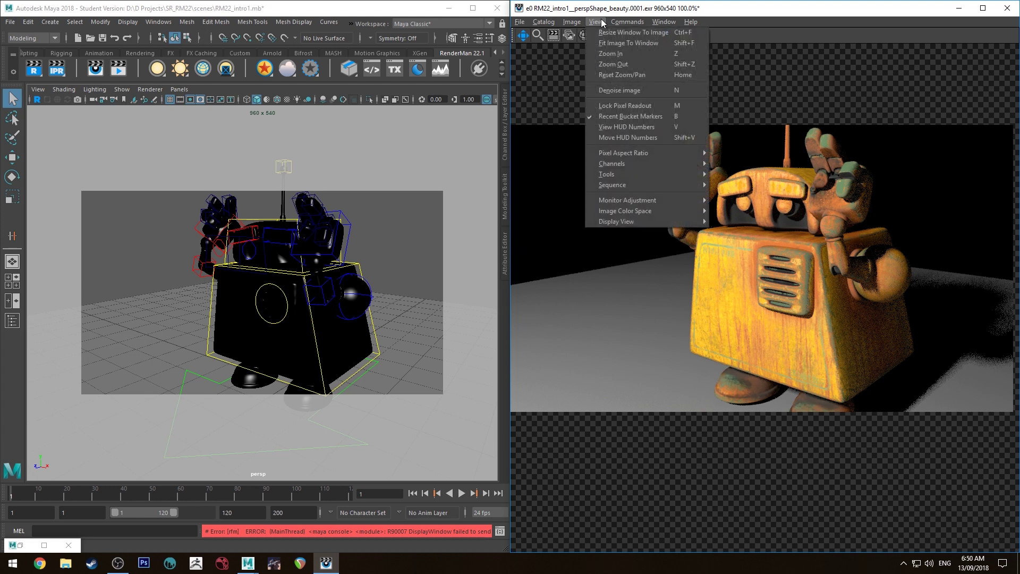
pyautogui.click(620, 92)
# Zoom and pan the denoised render to inspect the robot's front and grill, then maximize Maya
pyautogui.scroll(5, 828, 260)
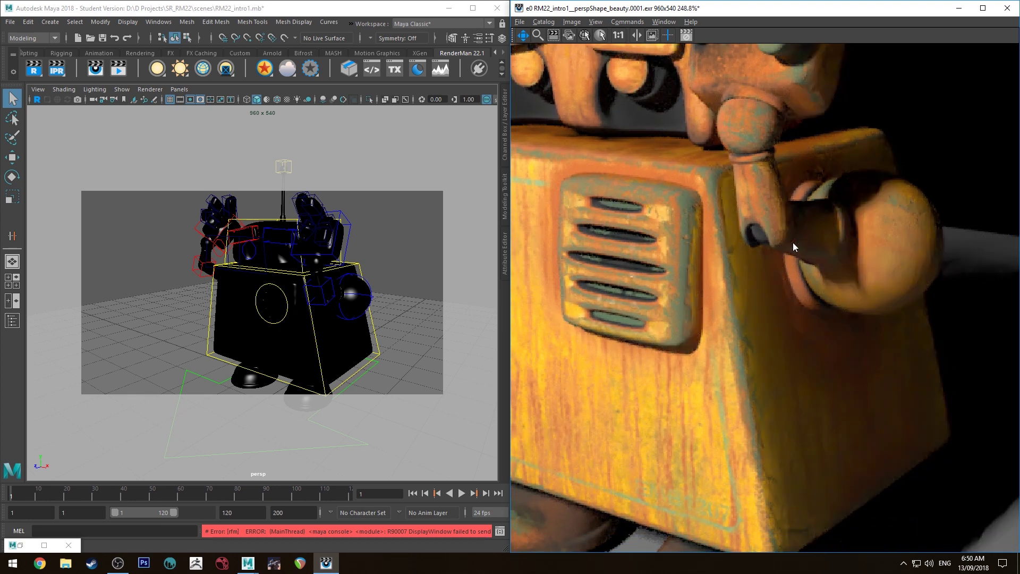
pyautogui.scroll(-3, 747, 213)
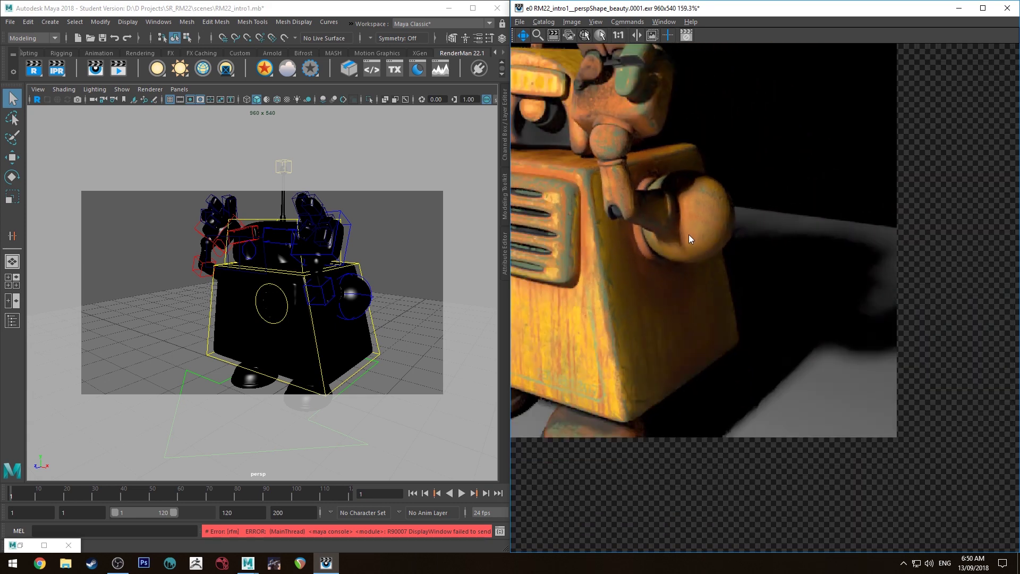
pyautogui.moveTo(689, 234); pyautogui.dragTo(630, 286, button='middle')
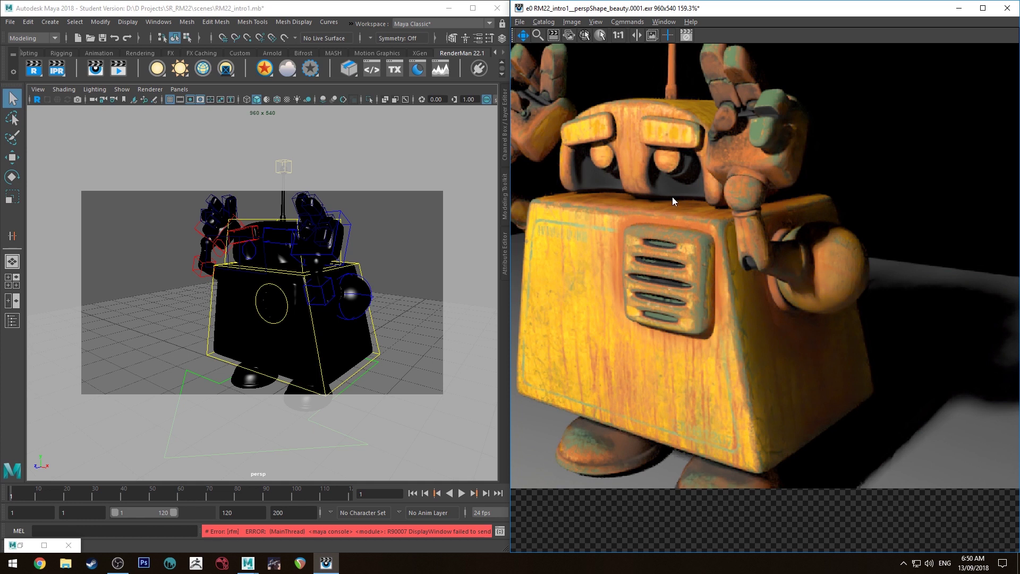
pyautogui.moveTo(673, 198); pyautogui.dragTo(680, 202, button='middle')
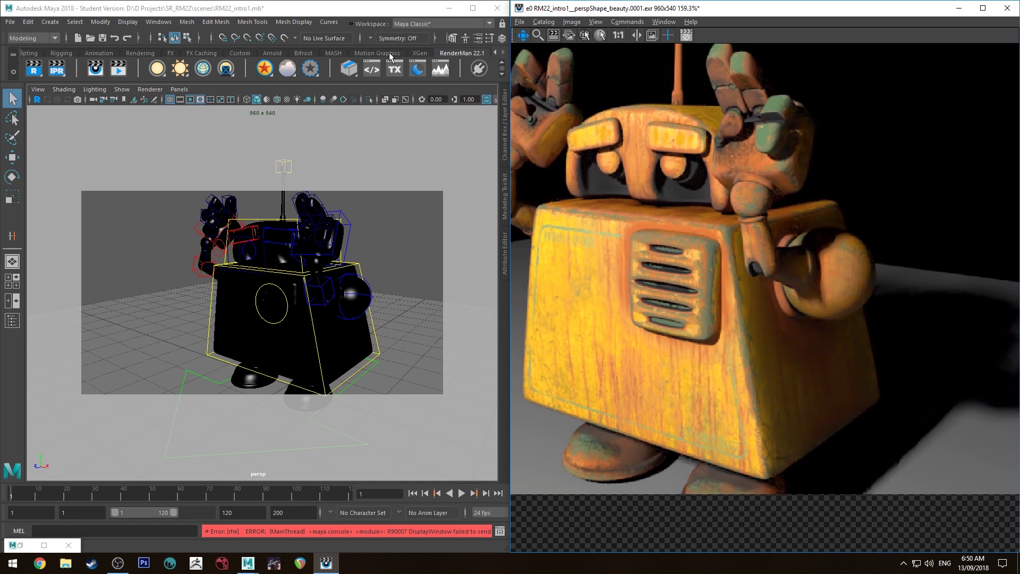
pyautogui.moveTo(765, 228); pyautogui.dragTo(797, 239, button='middle')
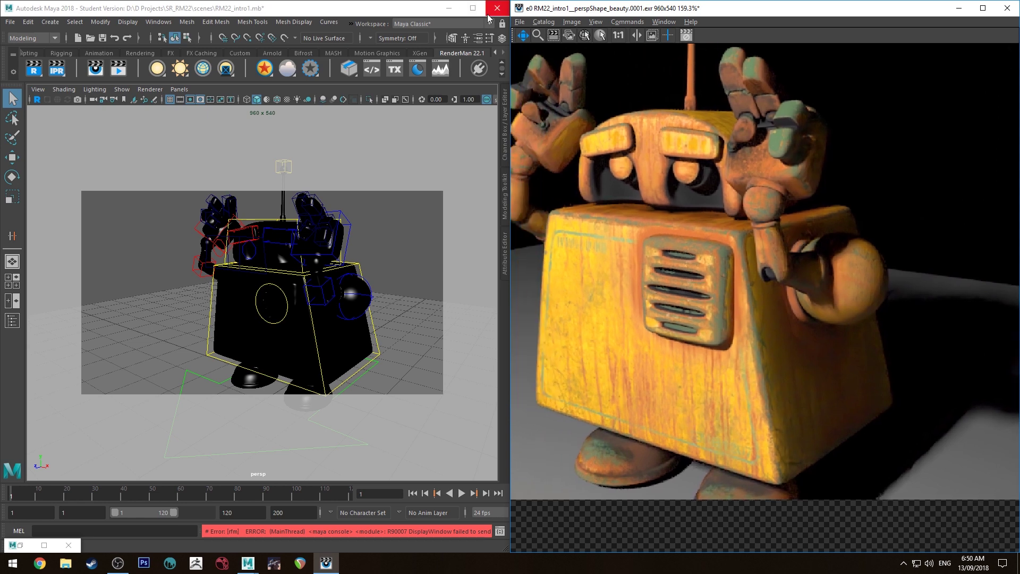
pyautogui.click(473, 8)
# Check RenderMan sampling (IPR Max Samples 128, Pixel Variance 0.010), then restore Maya beside the it viewer
pyautogui.click(495, 34)
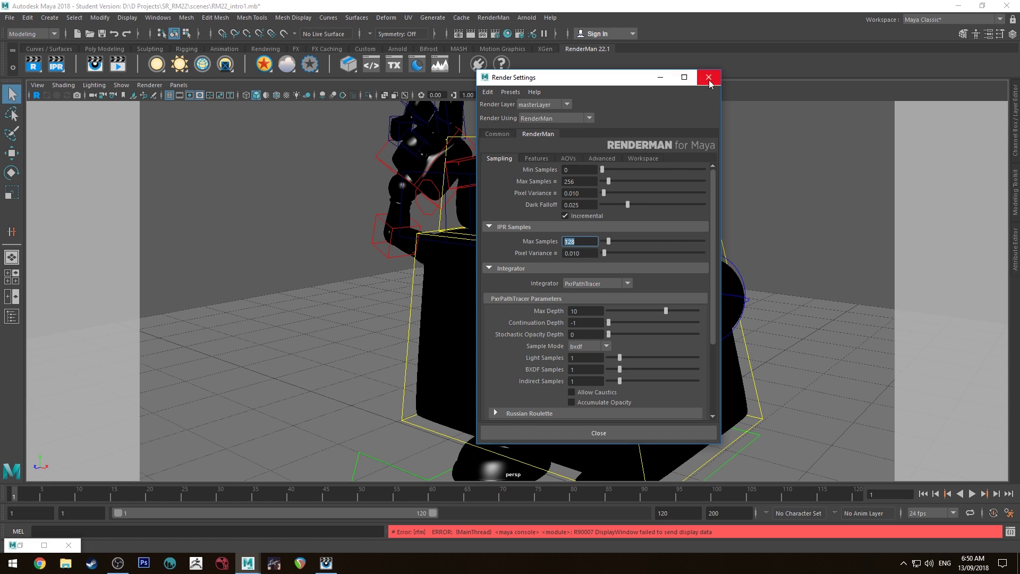
pyautogui.click(709, 78)
pyautogui.click(987, 7)
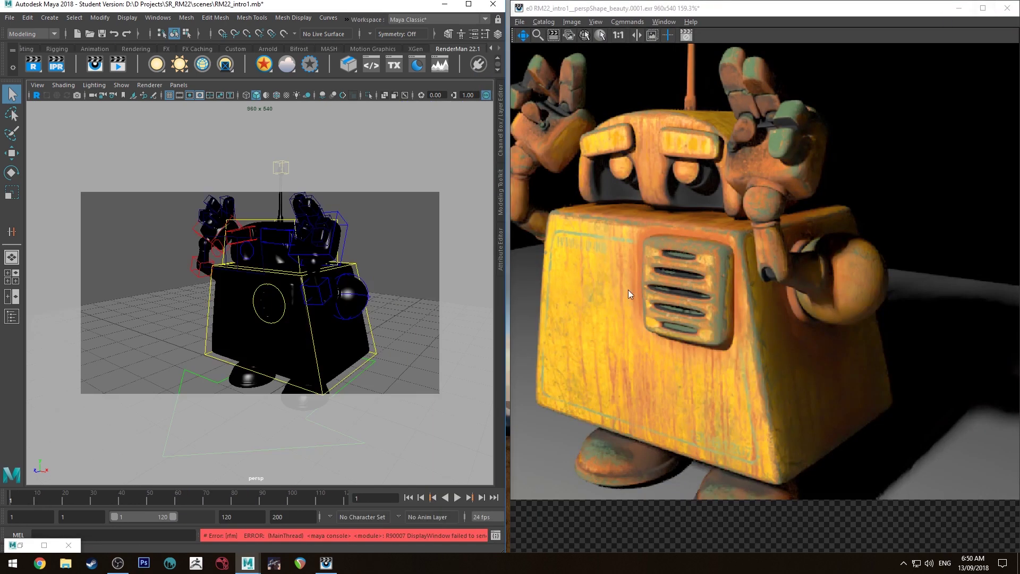
# Start an IPR render and orbit the camera to a more frontal view of the robot
pyautogui.click(60, 68)
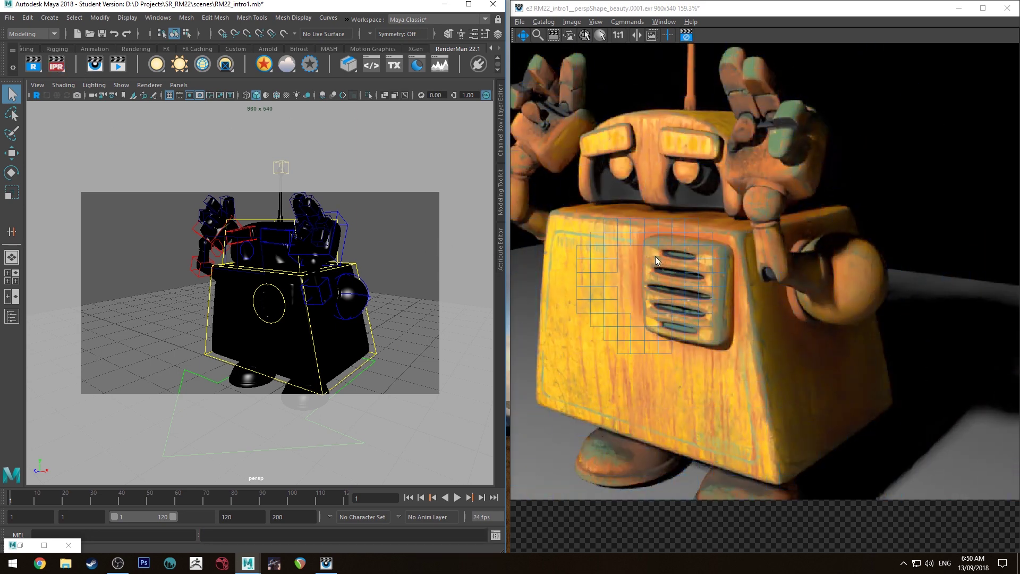
pyautogui.scroll(-1, 638, 260)
pyautogui.scroll(-3, 402, 240)
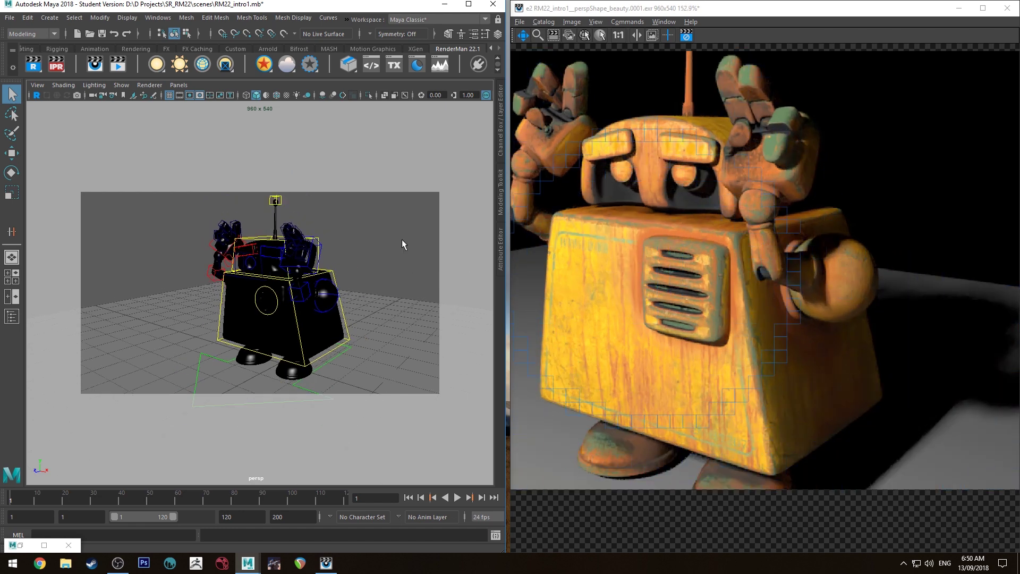
pyautogui.keyDown('alt'); pyautogui.moveTo(404, 250); pyautogui.dragTo(335, 246); pyautogui.keyUp('alt')
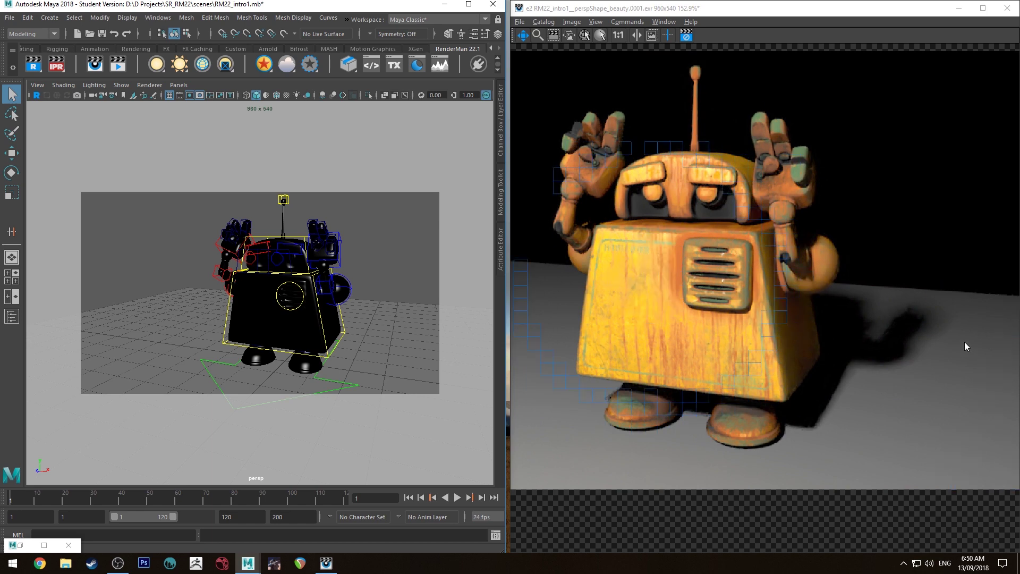
pyautogui.keyDown('alt'); pyautogui.moveTo(368, 269); pyautogui.dragTo(352, 263); pyautogui.keyUp('alt')
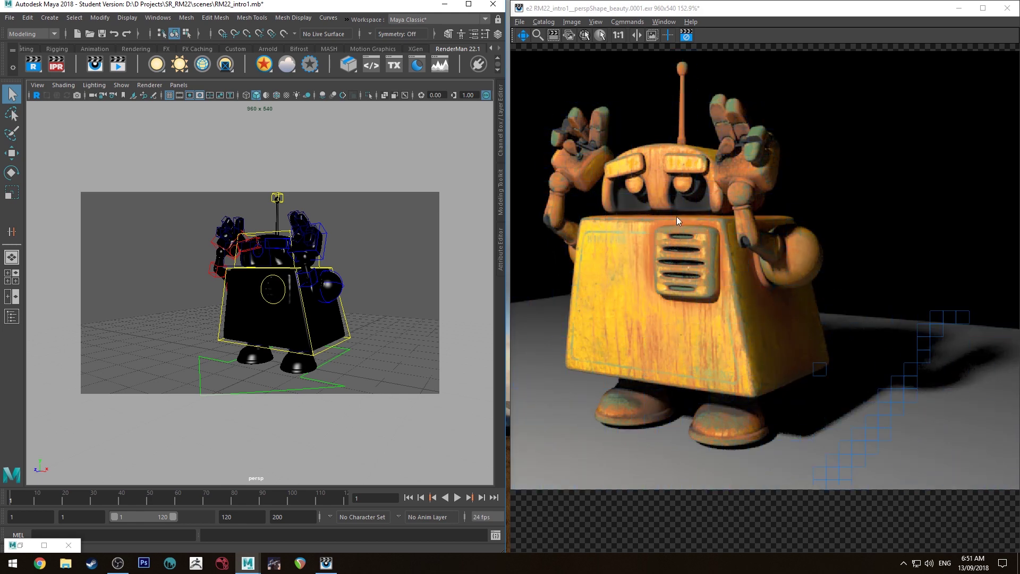
# Zoom and pan the it render to inspect the raised hands, antenna, side and shadow
pyautogui.scroll(5, 719, 227)
pyautogui.scroll(1, 722, 231)
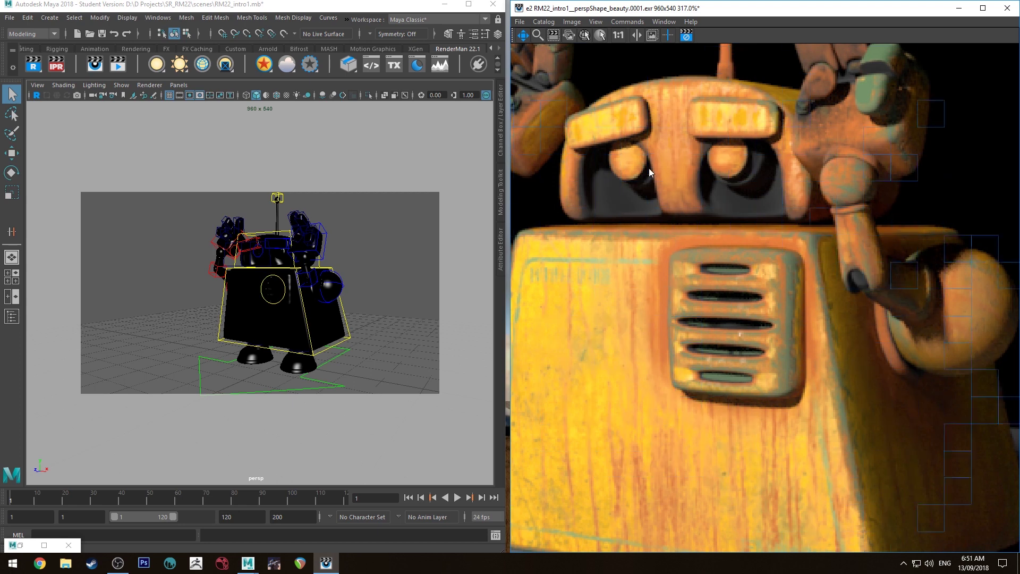
pyautogui.moveTo(637, 224); pyautogui.dragTo(669, 278)
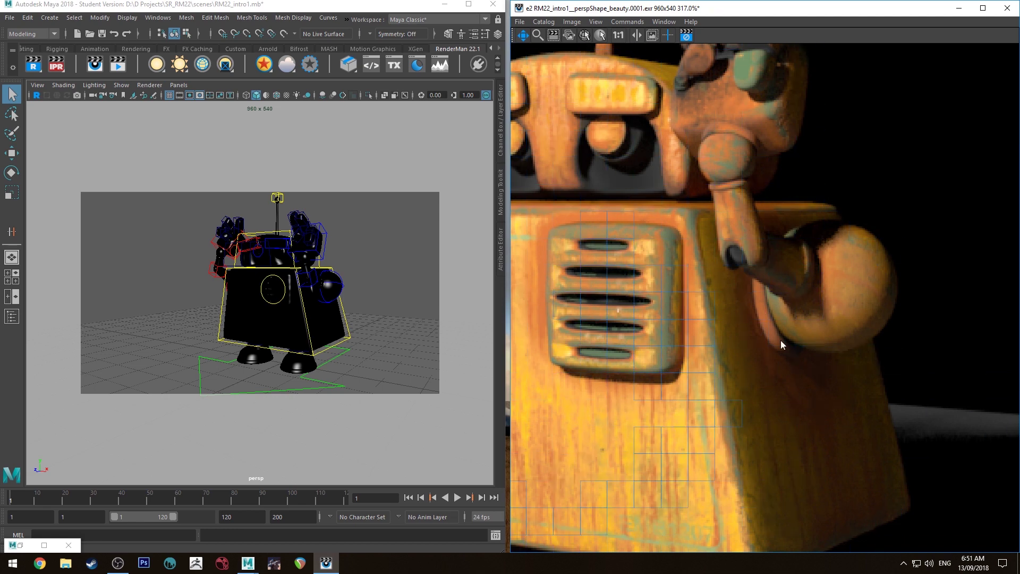
pyautogui.scroll(-5, 744, 331)
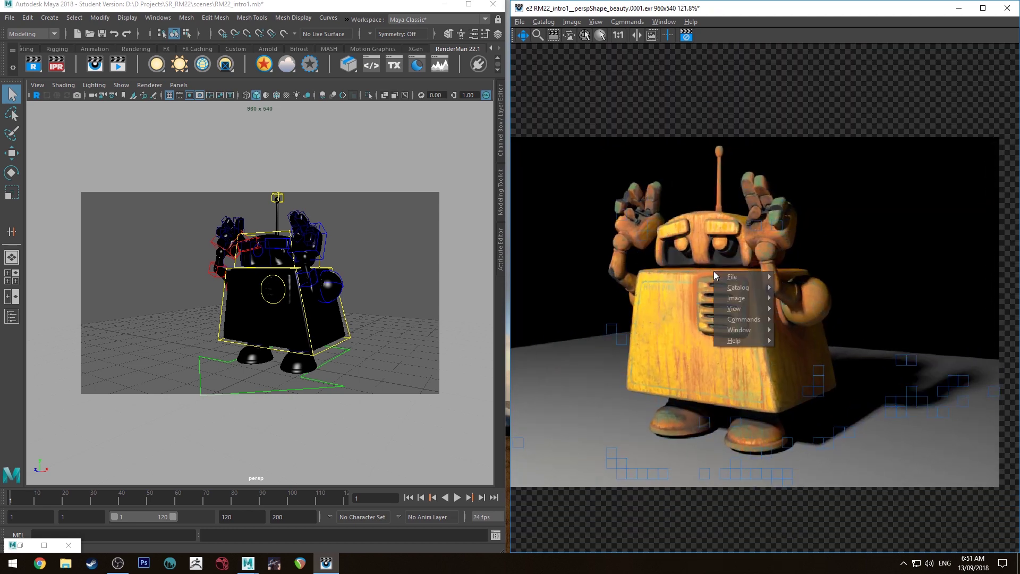
pyautogui.rightClick(714, 271)
pyautogui.scroll(4, 797, 314)
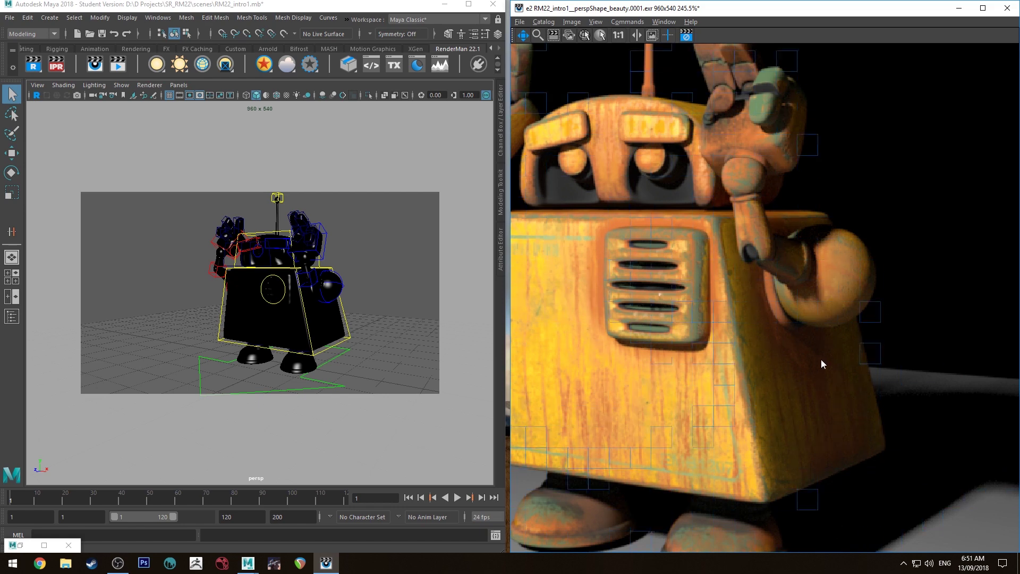
pyautogui.moveTo(862, 407); pyautogui.dragTo(831, 334)
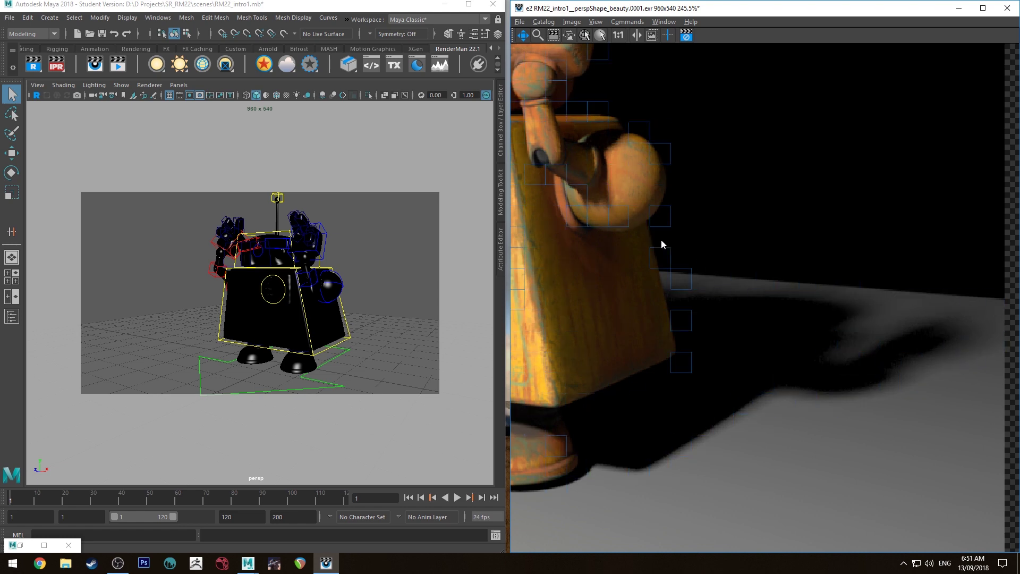
pyautogui.scroll(-5, 758, 314)
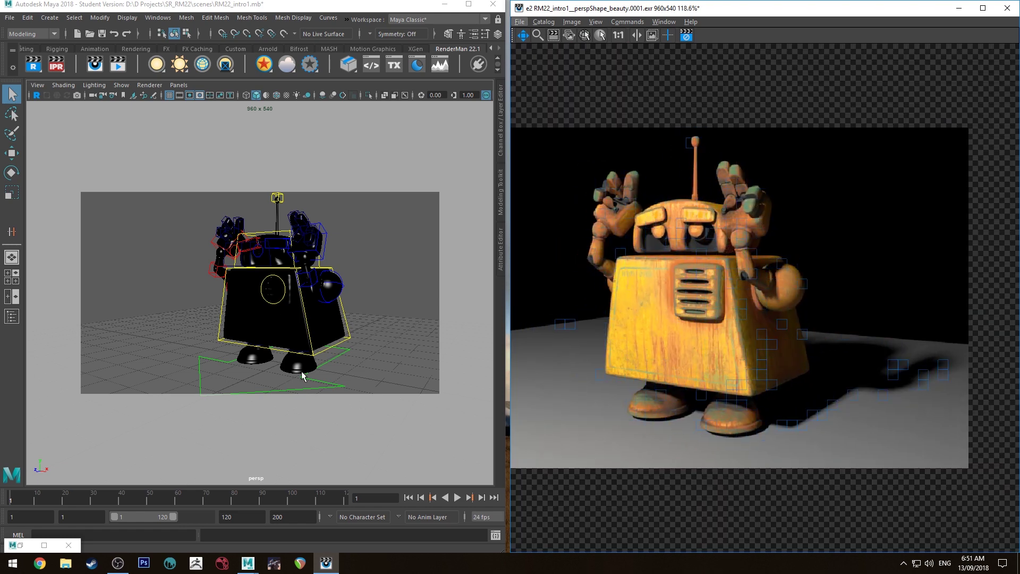
# Select anim_global01 and move the whole robot rig up, then back down
pyautogui.click(321, 383)
pyautogui.press('w')
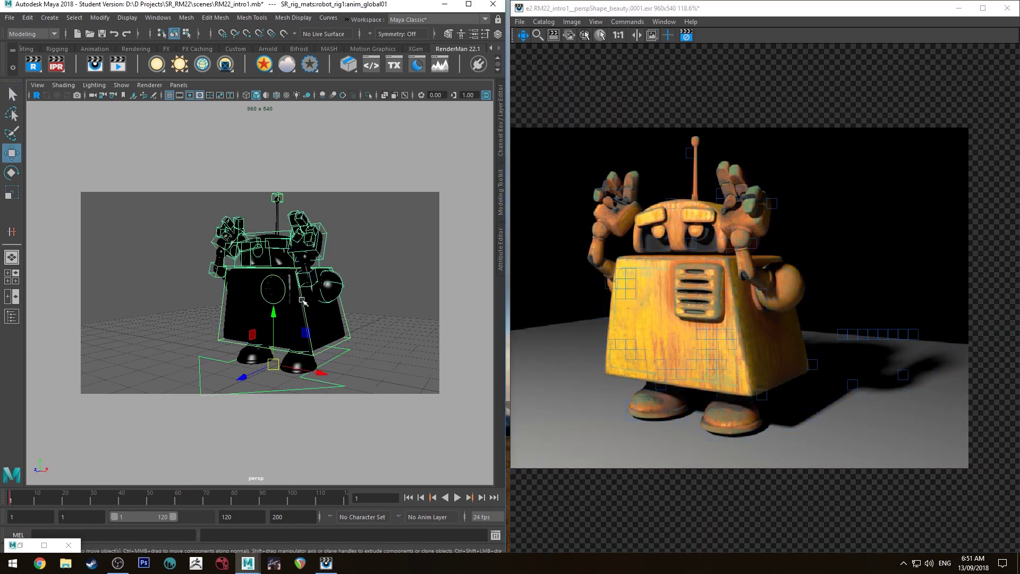
pyautogui.moveTo(274, 318); pyautogui.dragTo(276, 298)
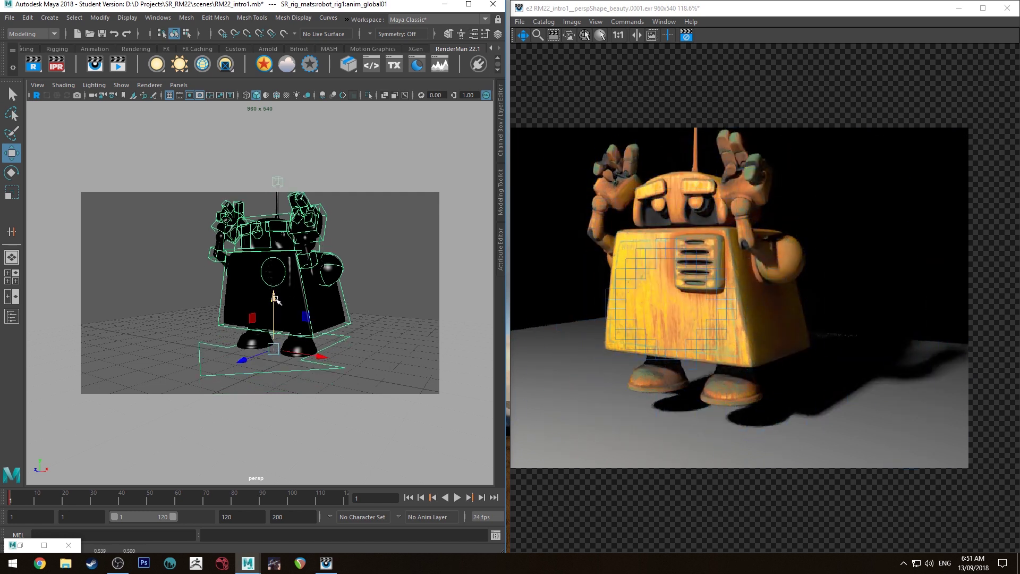
pyautogui.moveTo(276, 289); pyautogui.dragTo(282, 315)
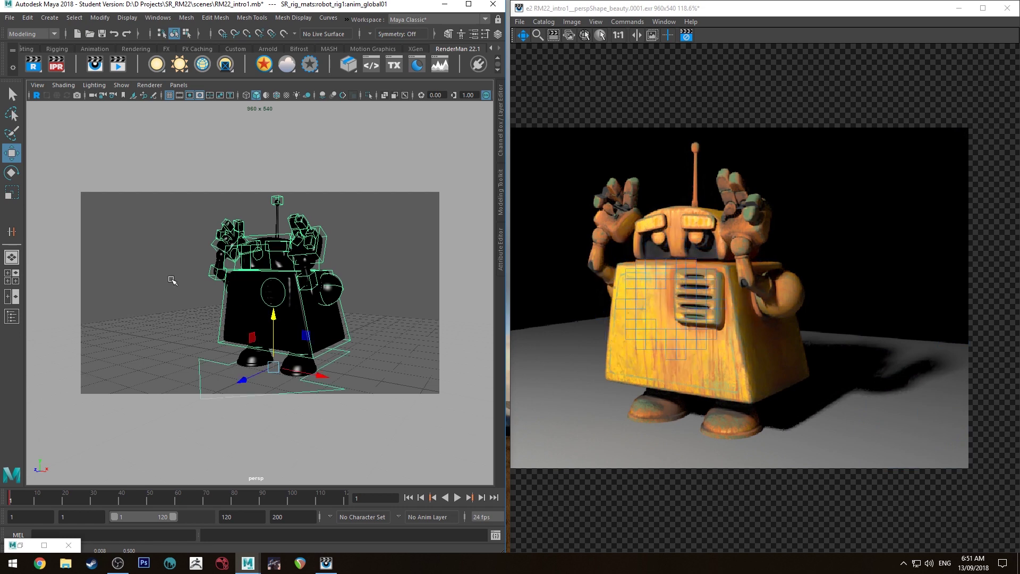
# Orbit and dolly the camera to frame the robot from a new side angle
pyautogui.keyDown('alt'); pyautogui.moveTo(170, 265); pyautogui.dragTo(299, 277); pyautogui.keyUp('alt')
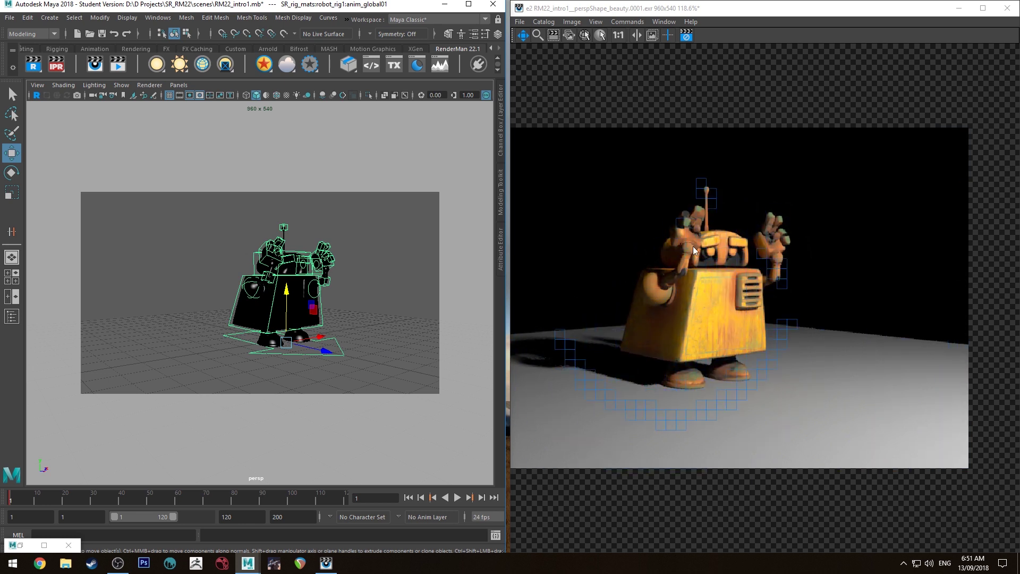
pyautogui.keyDown('alt'); pyautogui.moveTo(185, 282); pyautogui.dragTo(218, 278); pyautogui.keyUp('alt')
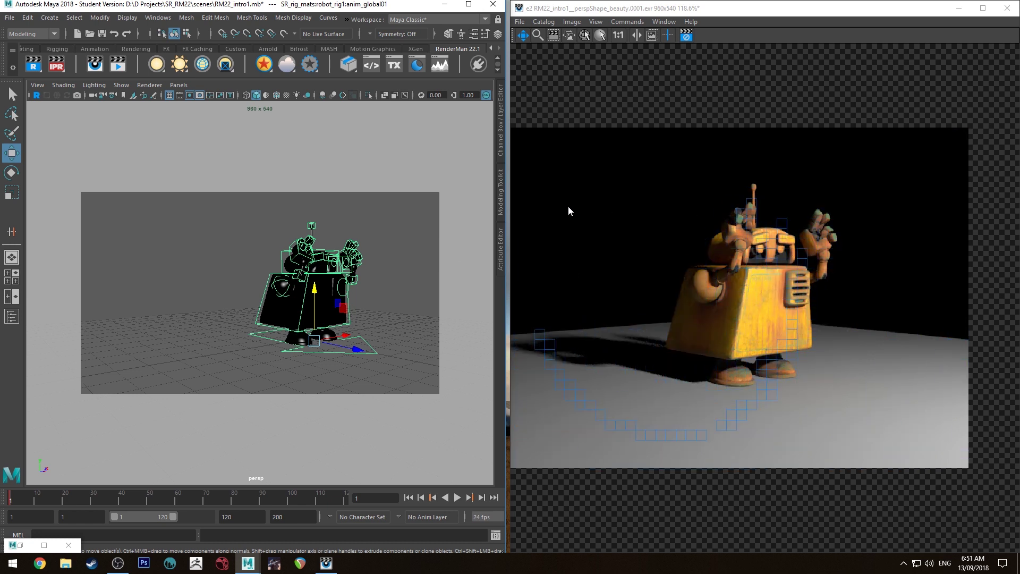
pyautogui.keyDown('alt'); pyautogui.moveTo(382, 269); pyautogui.dragTo(362, 270); pyautogui.keyUp('alt')
pyautogui.scroll(3, 361, 270)
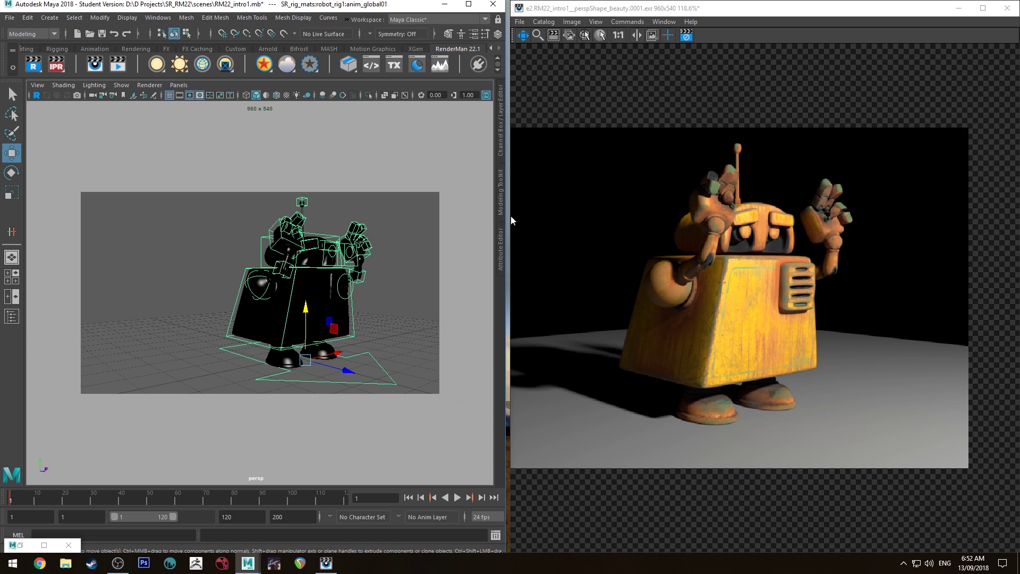
# Orbit the persp camera through several angles to a lower, front-on view of the robot
pyautogui.keyDown('alt'); pyautogui.moveTo(419, 259); pyautogui.dragTo(337, 234); pyautogui.keyUp('alt')
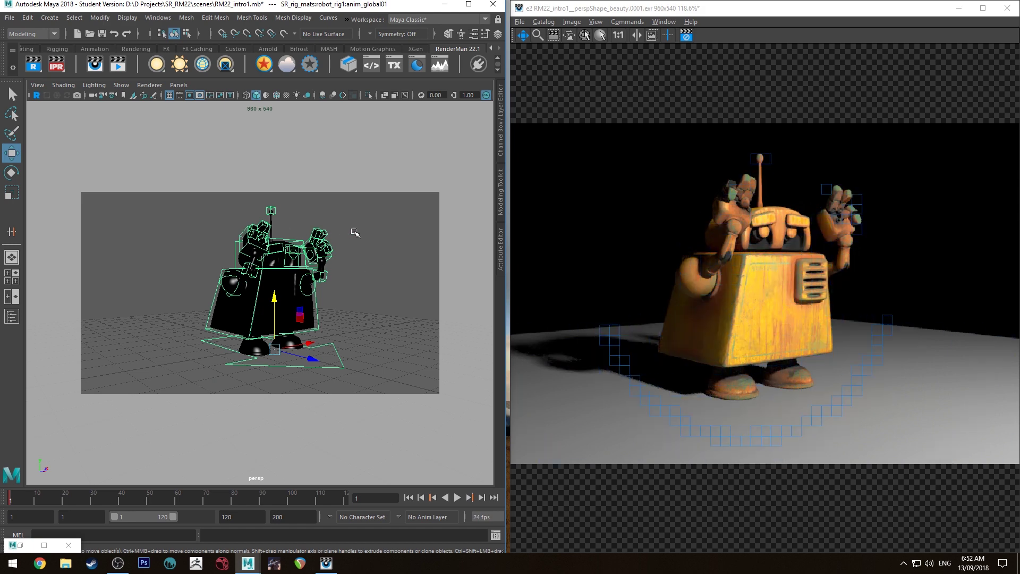
pyautogui.keyDown('alt'); pyautogui.moveTo(355, 233); pyautogui.dragTo(313, 269); pyautogui.keyUp('alt')
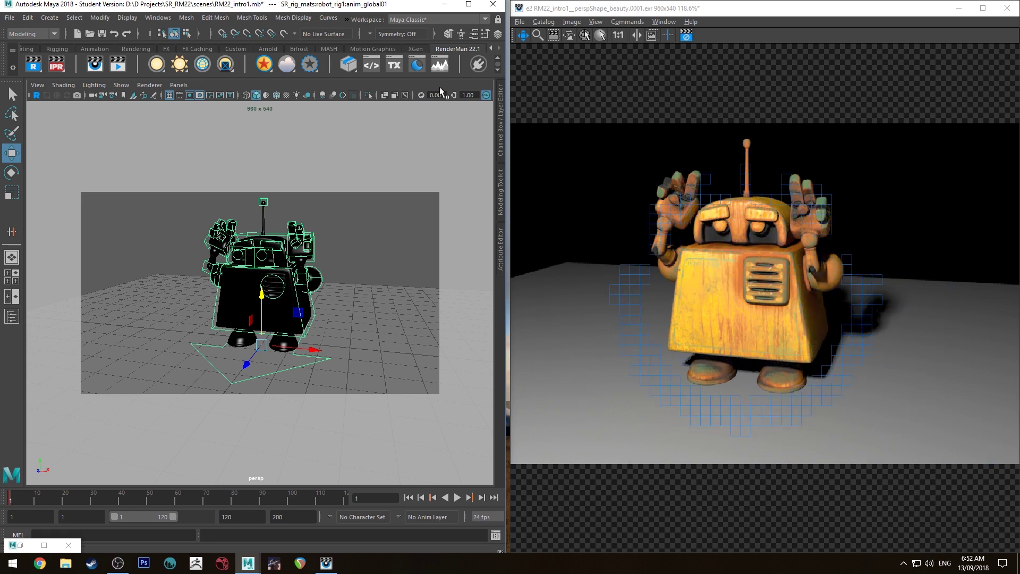
pyautogui.keyDown('alt'); pyautogui.moveTo(298, 234); pyautogui.dragTo(280, 230); pyautogui.keyUp('alt')
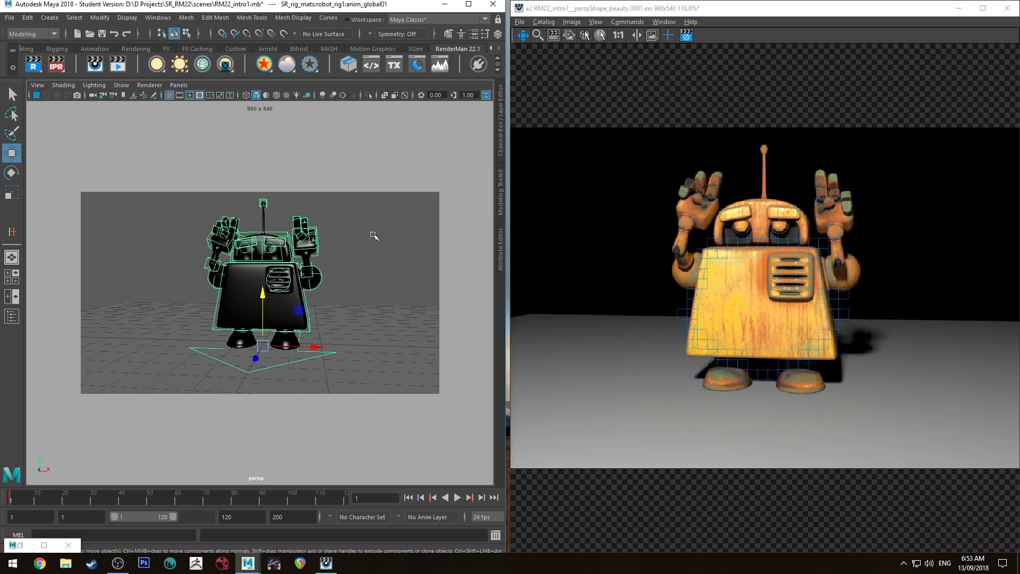
pyautogui.keyDown('alt'); pyautogui.moveTo(371, 228); pyautogui.dragTo(356, 213); pyautogui.keyUp('alt')
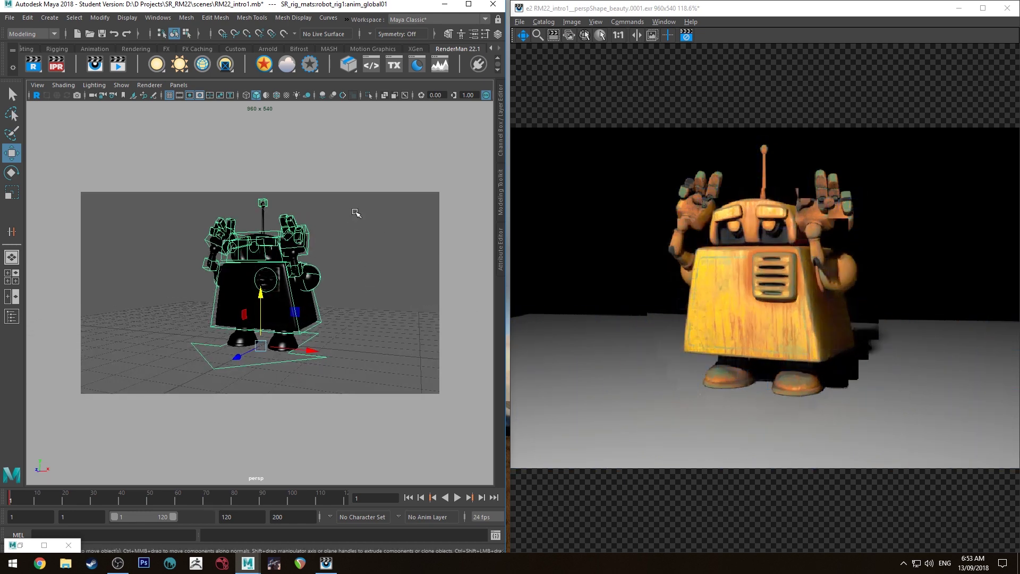